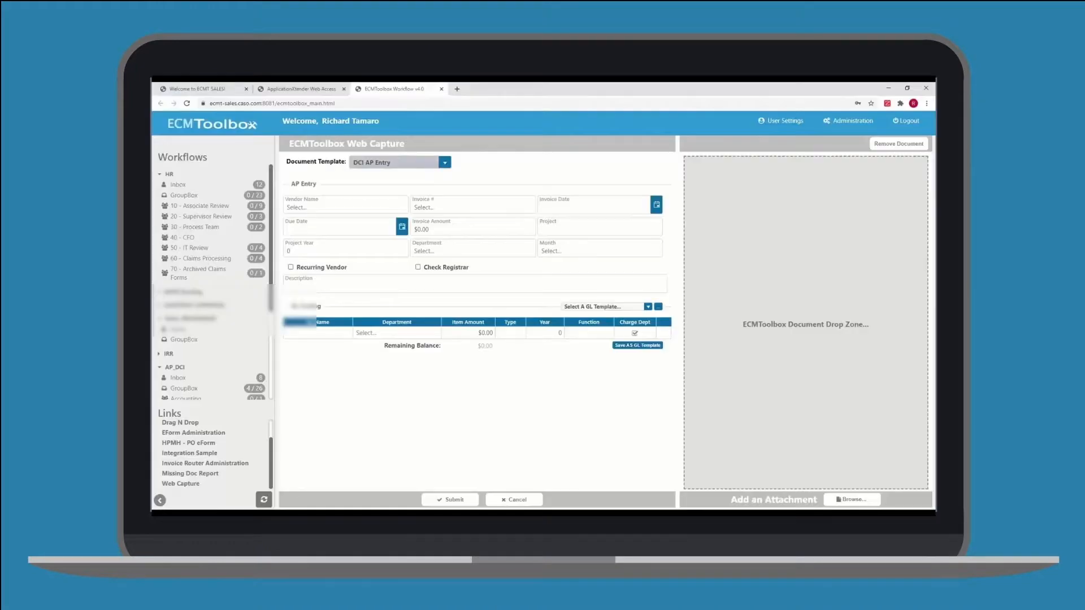
Attach the invoice document and select CASO as the vendor name
drag(748, 368, 750, 368)
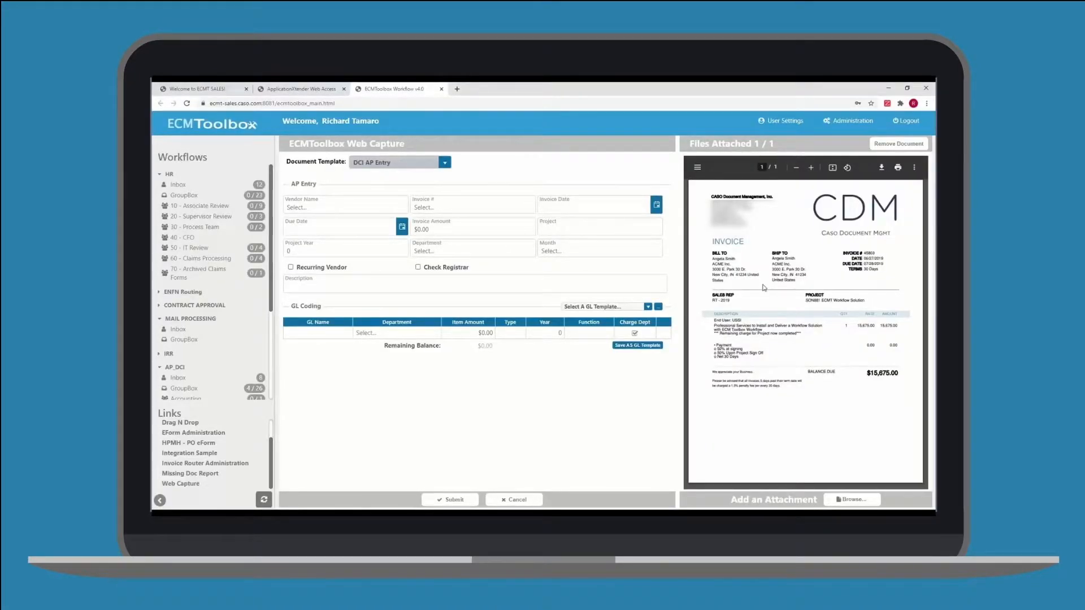
text(CASO)
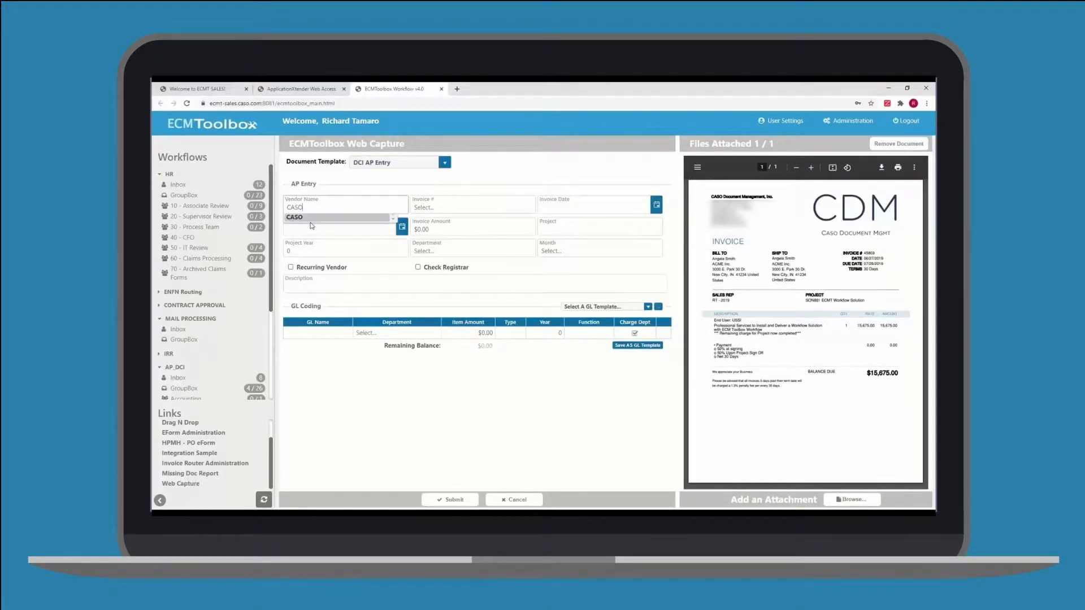
click(310, 221)
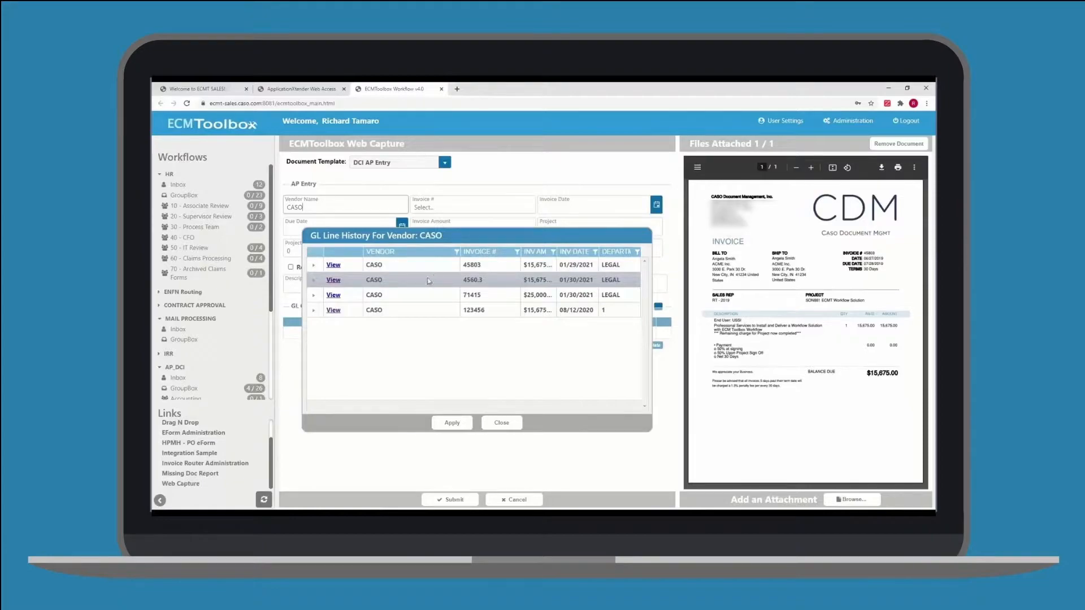
Review the GL lines and document of invoice 71415 in the vendor's GL history, and apply them to the GL coding
click(313, 295)
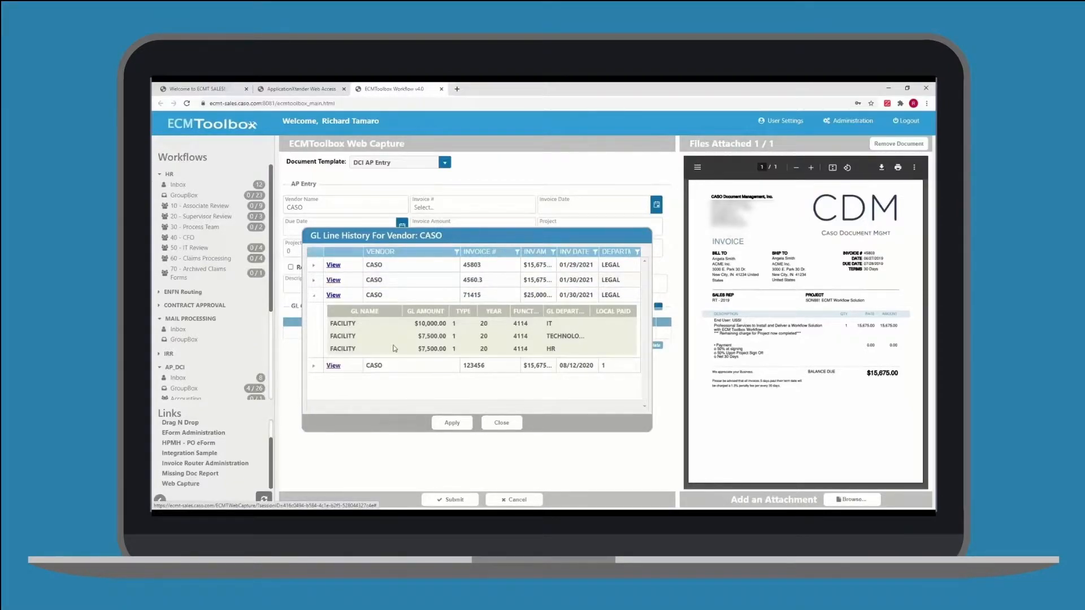
click(333, 295)
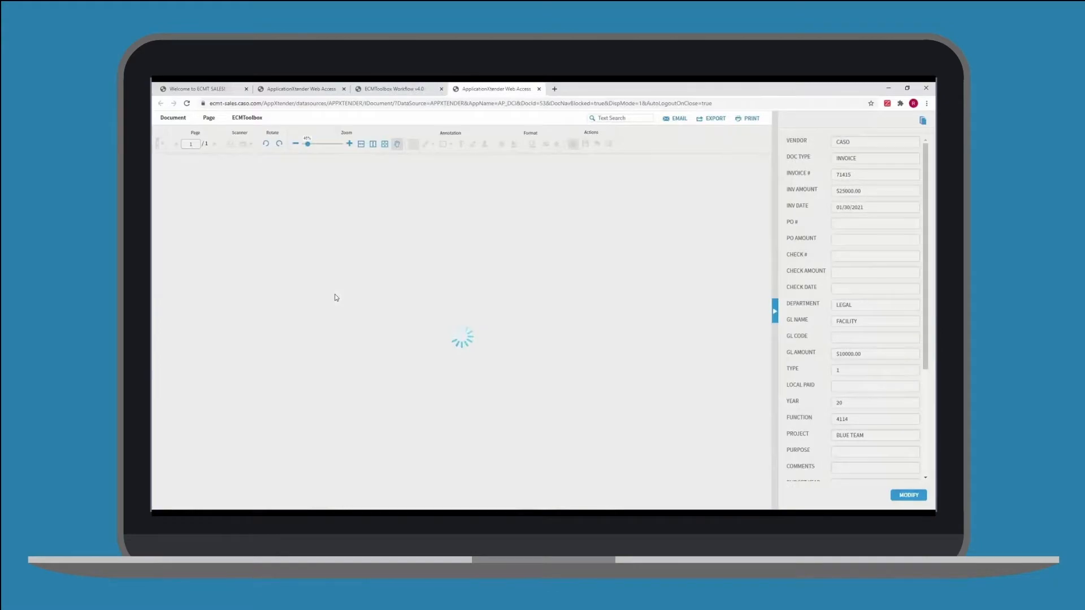
click(390, 88)
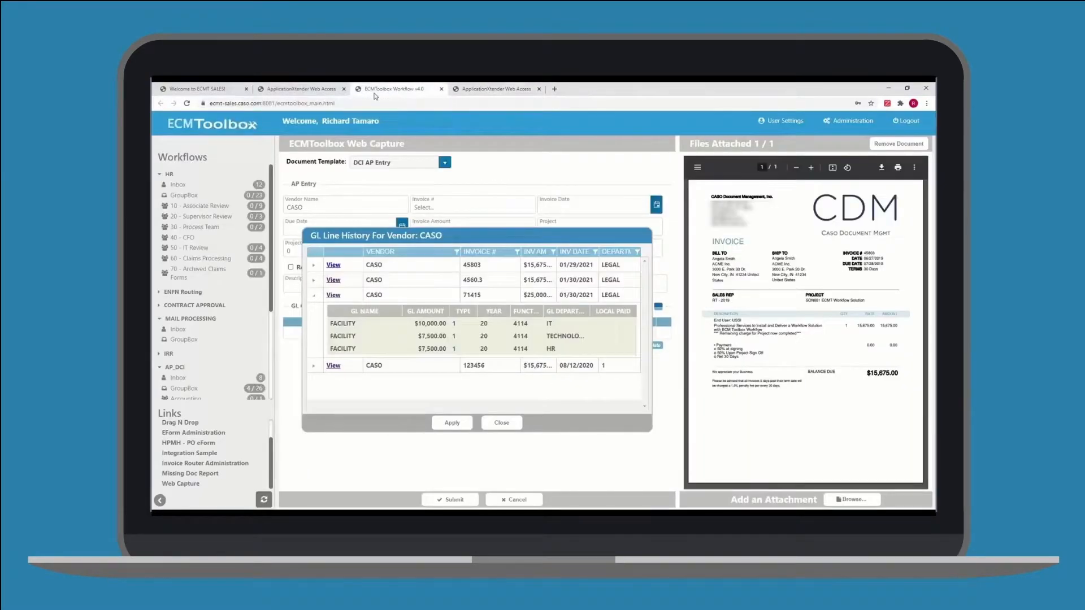
click(409, 294)
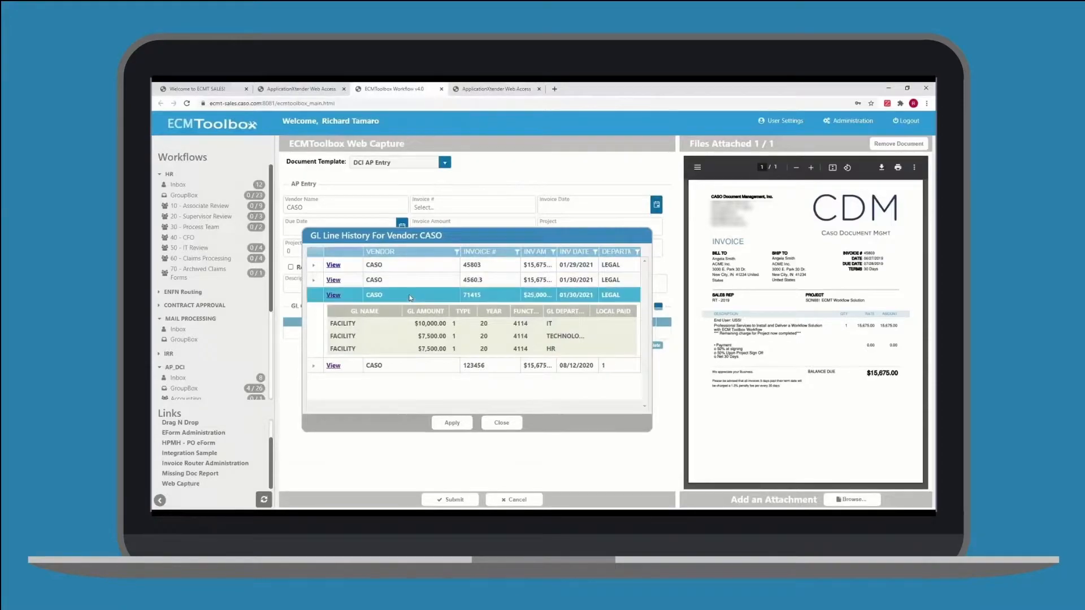
click(446, 422)
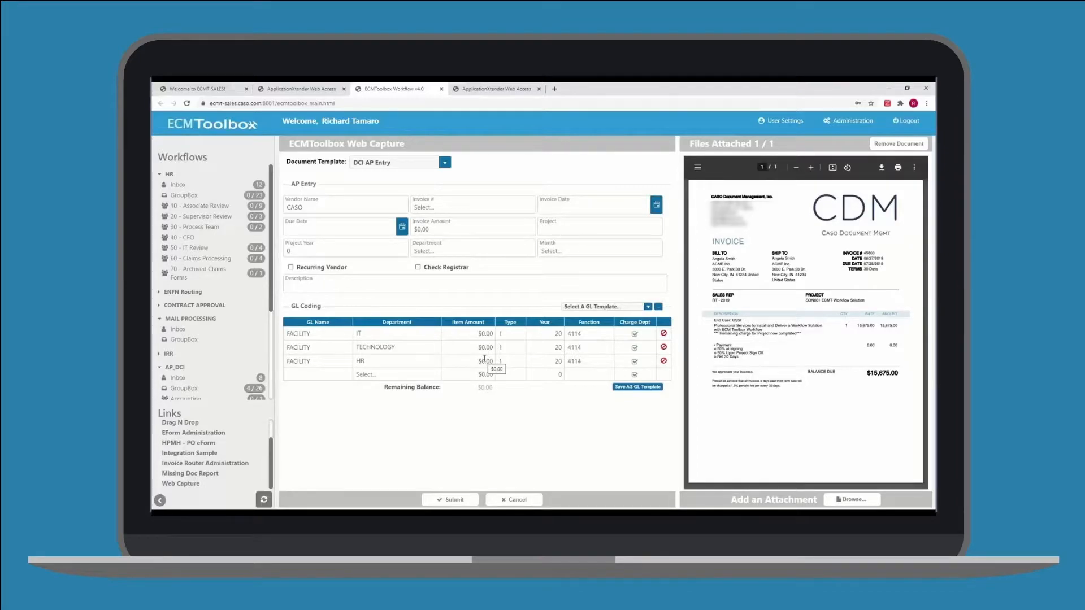
Enter 45803 as the invoice number
click(430, 207)
text(45803)
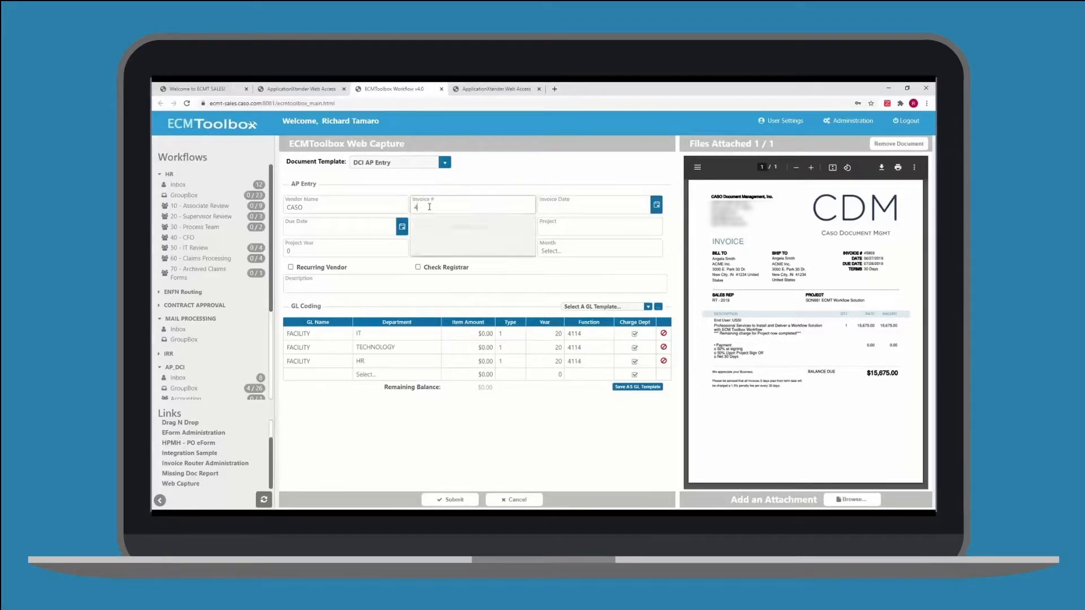
key(Tab)
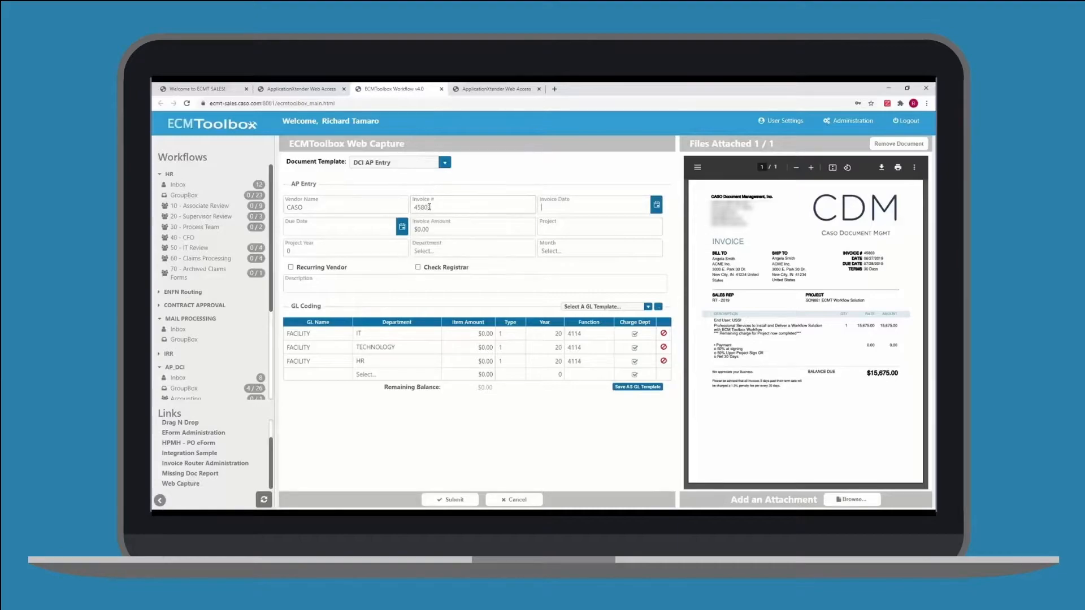
Set the invoice date to 1/13/2021 and the due date to 2/4/2021
click(658, 211)
click(587, 280)
click(401, 226)
click(356, 333)
Set the invoice amount to 15675 and choose Green Project as the project
click(430, 231)
text(15675)
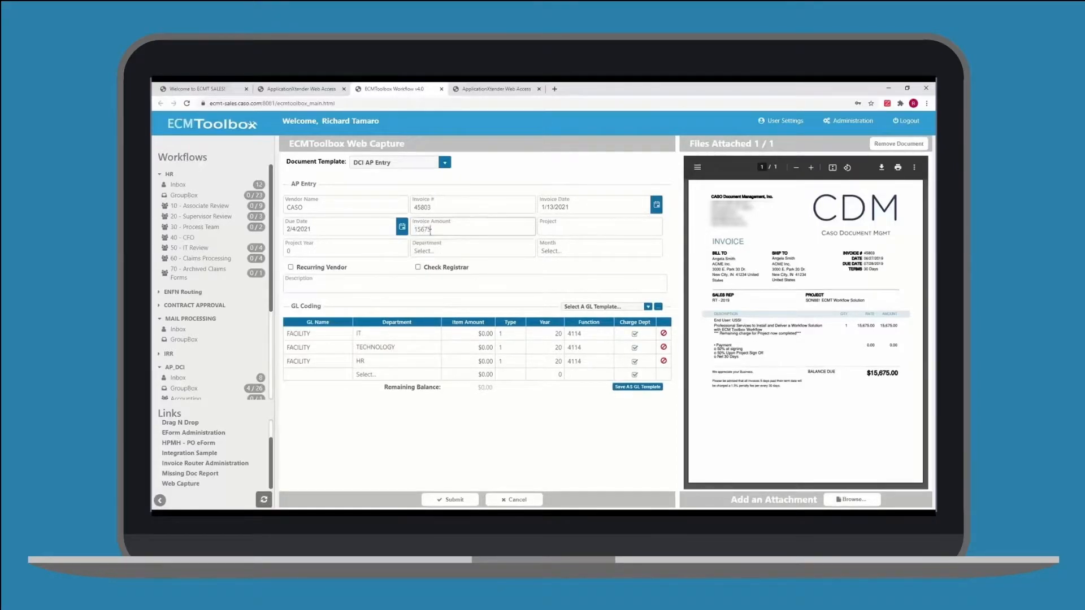
key(Tab)
text(Green)
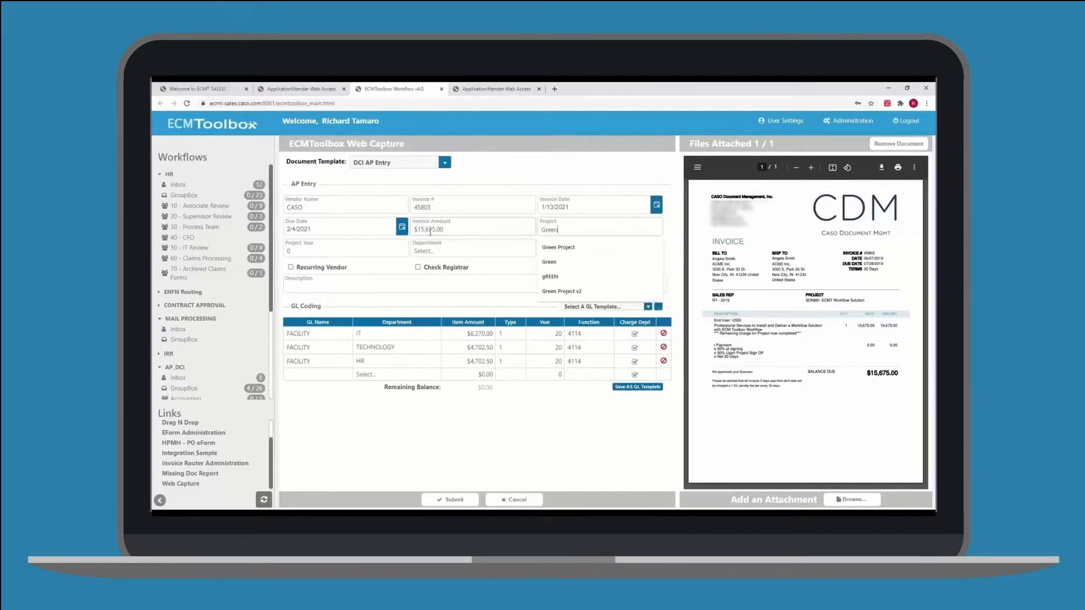
key(Down)
key(Tab)
Set the project year to 2021 and the department to HR
text(2)
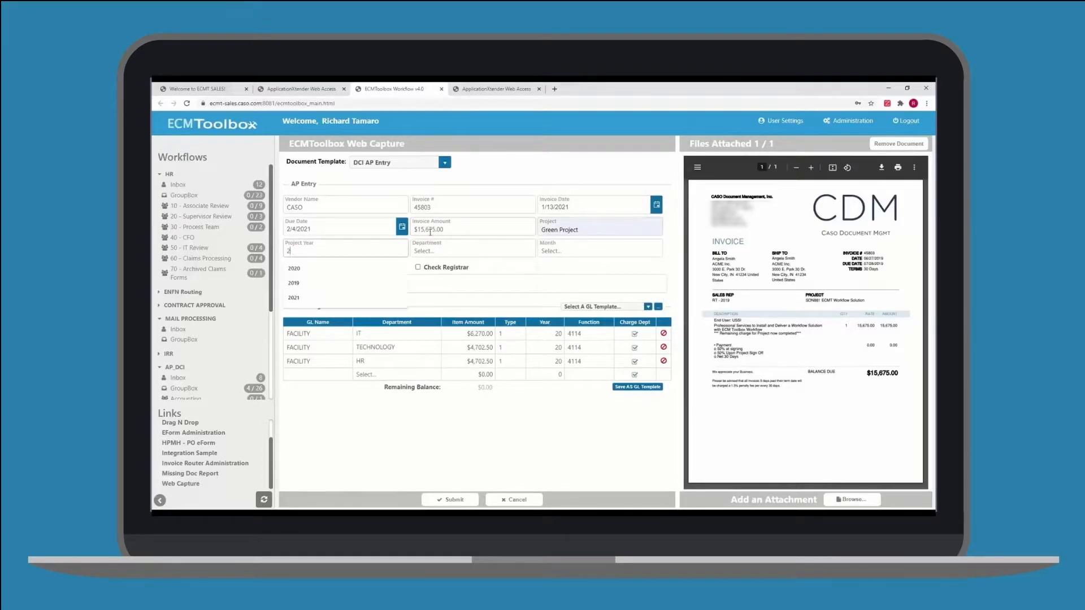
text(021)
key(Tab)
text(HR)
key(Tab)
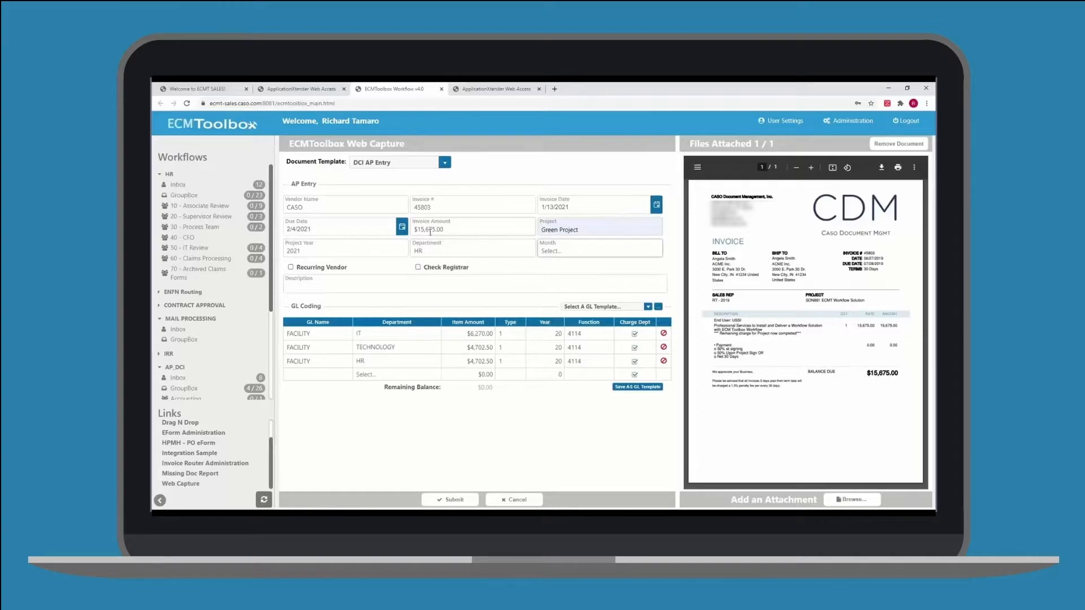
Choose JANUARY as the month and AP Workflow Solution as the description
text(J)
click(556, 265)
click(374, 285)
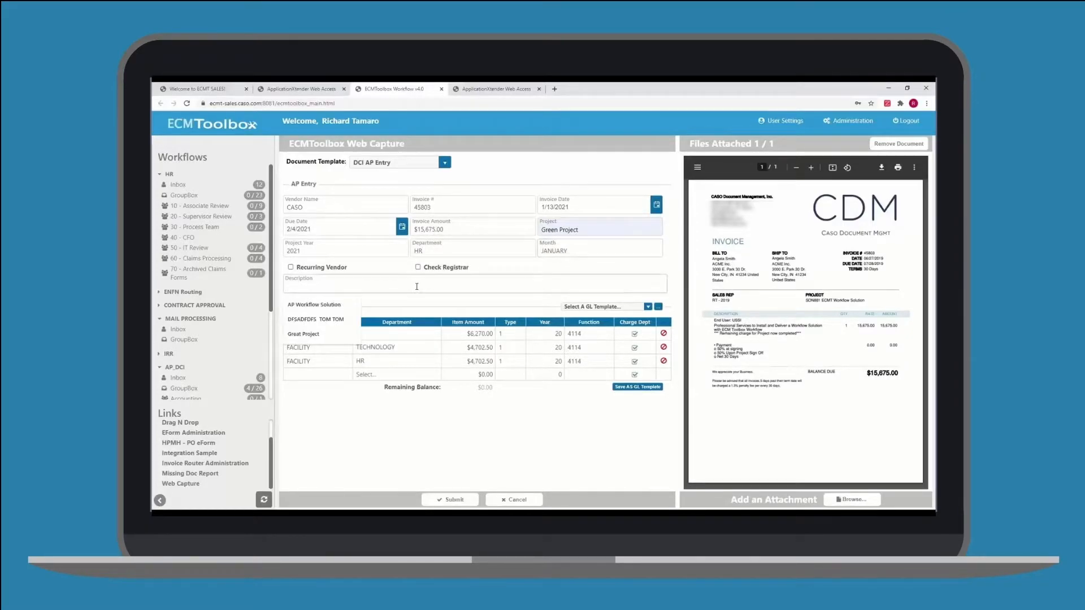
click(345, 306)
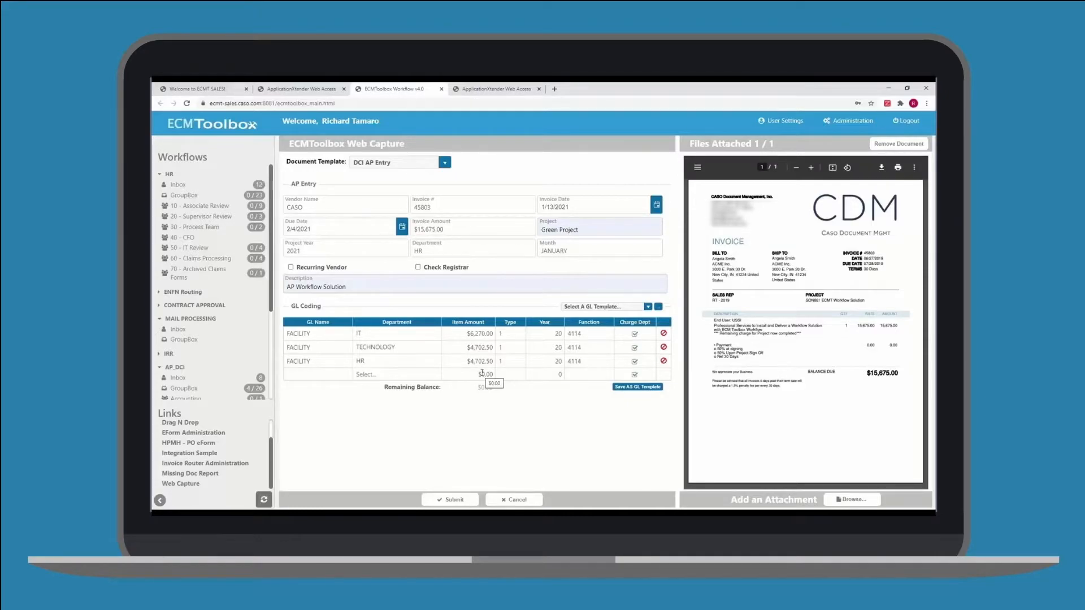
Apply the 50 / 50 LEGAL HR GL template to the GL coding
click(648, 307)
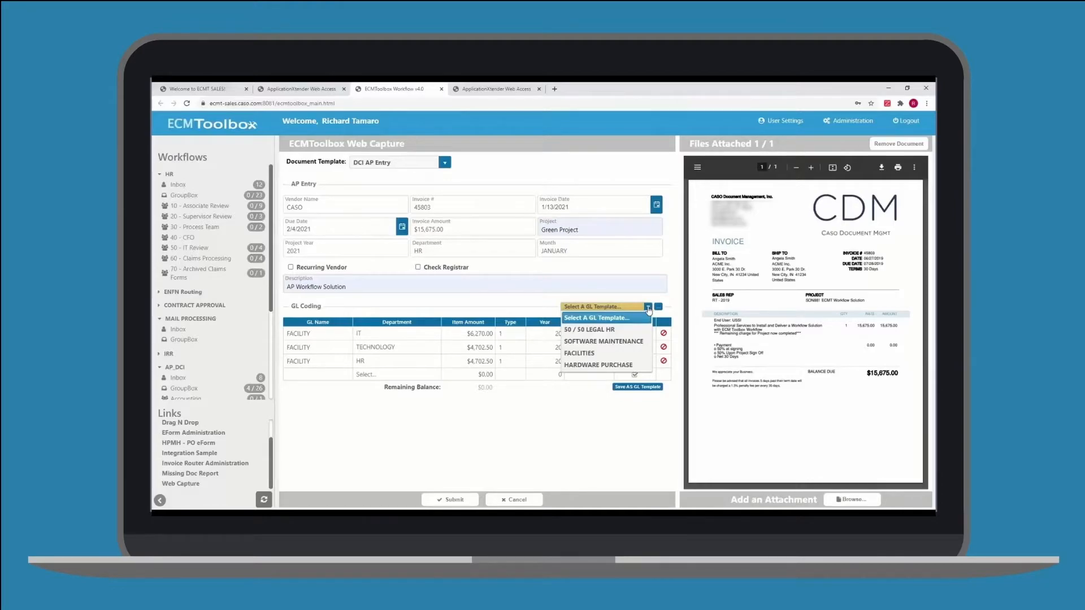
click(602, 330)
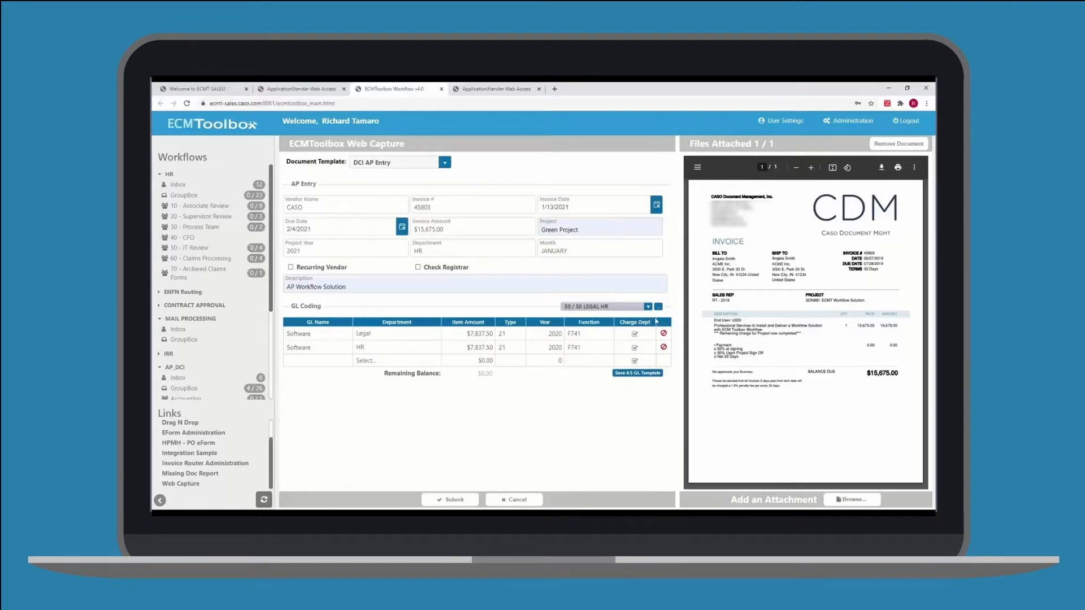
Open the GL line item templates and browse the existing templates
click(658, 306)
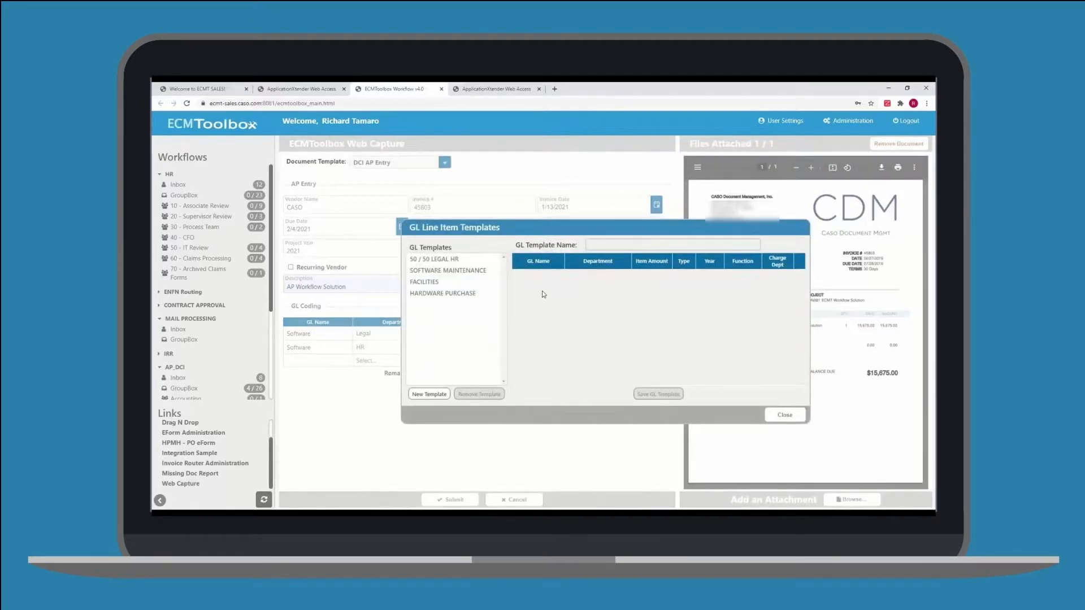
click(438, 259)
click(429, 270)
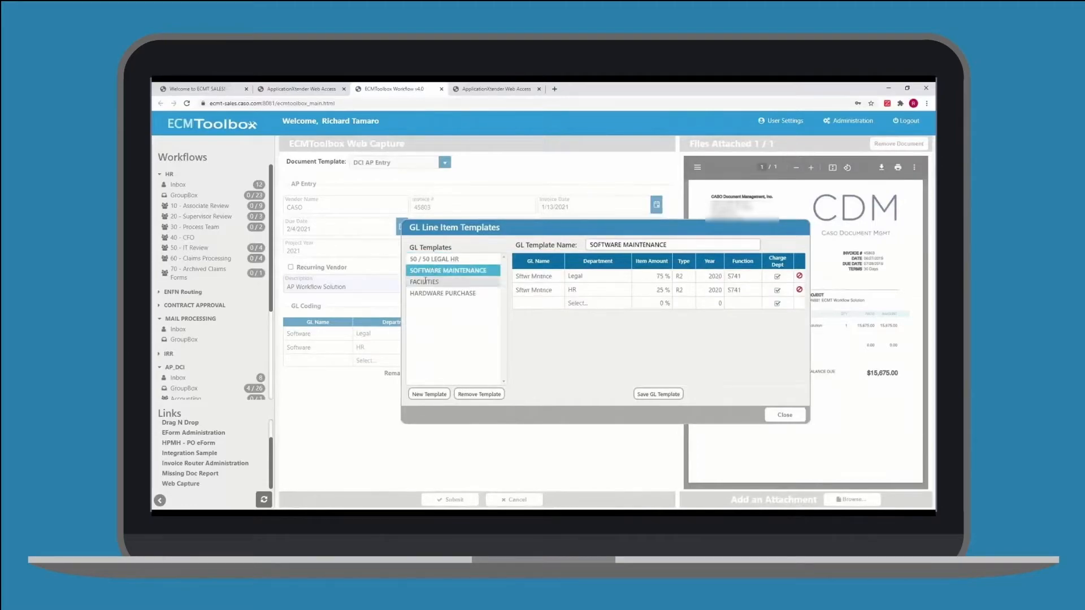
click(424, 281)
Start a new GL template named LEGAL Work
click(429, 395)
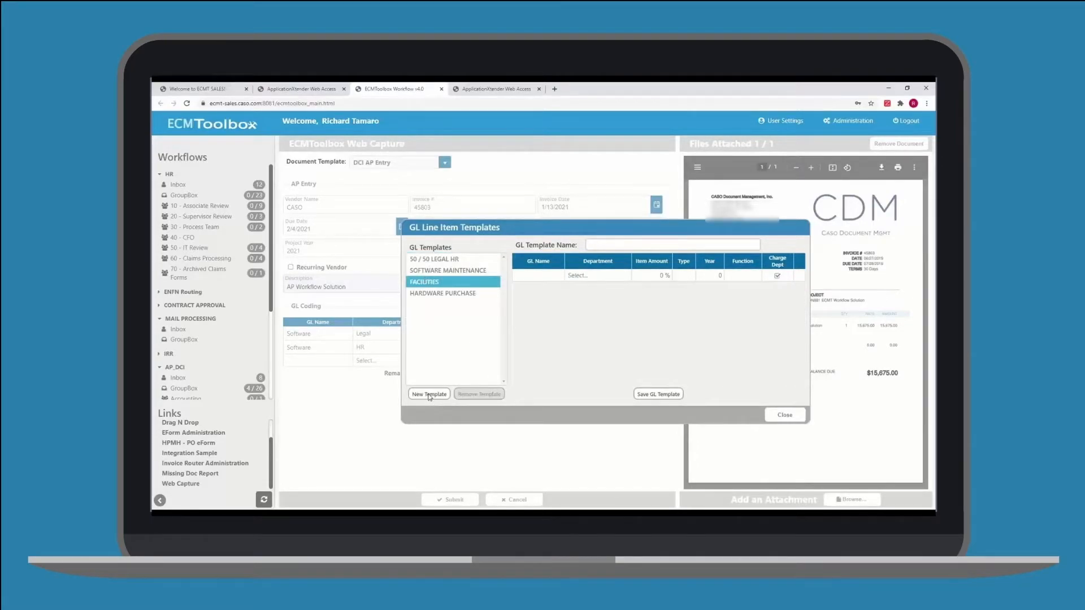
click(597, 247)
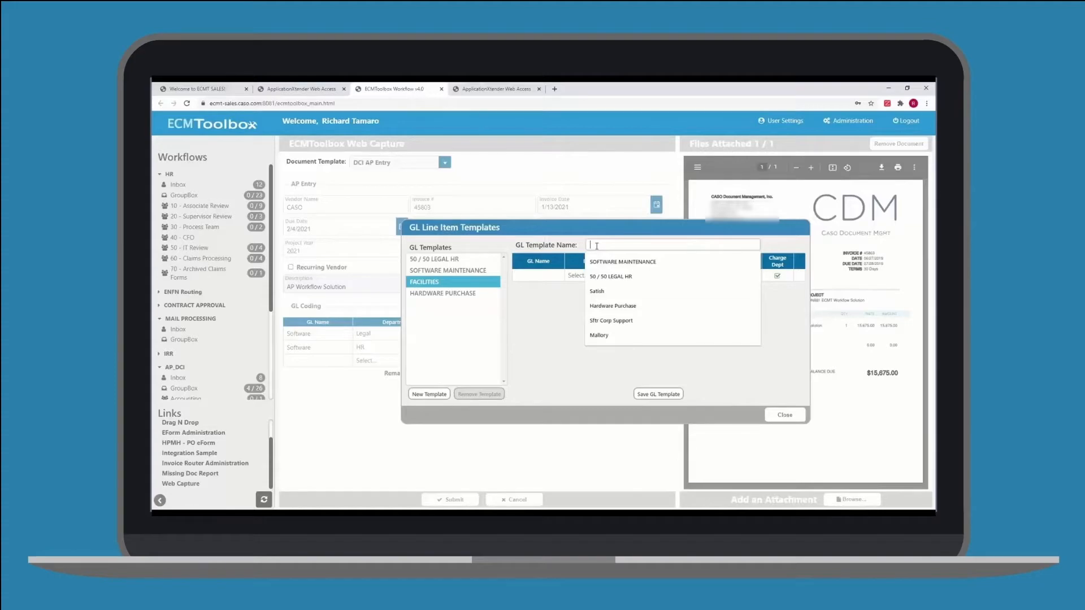
text(LEGAL )
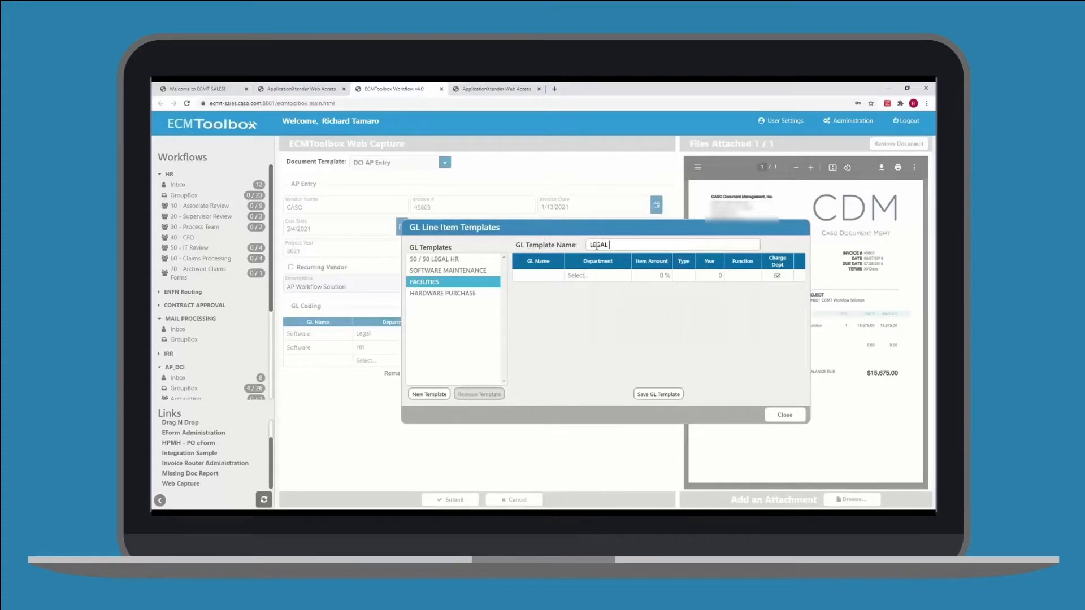
text(Work)
Fill the template's first line: GL name Legal, department Legal, 50 %, type 2, year 2021, function T65
click(513, 274)
text(Legal)
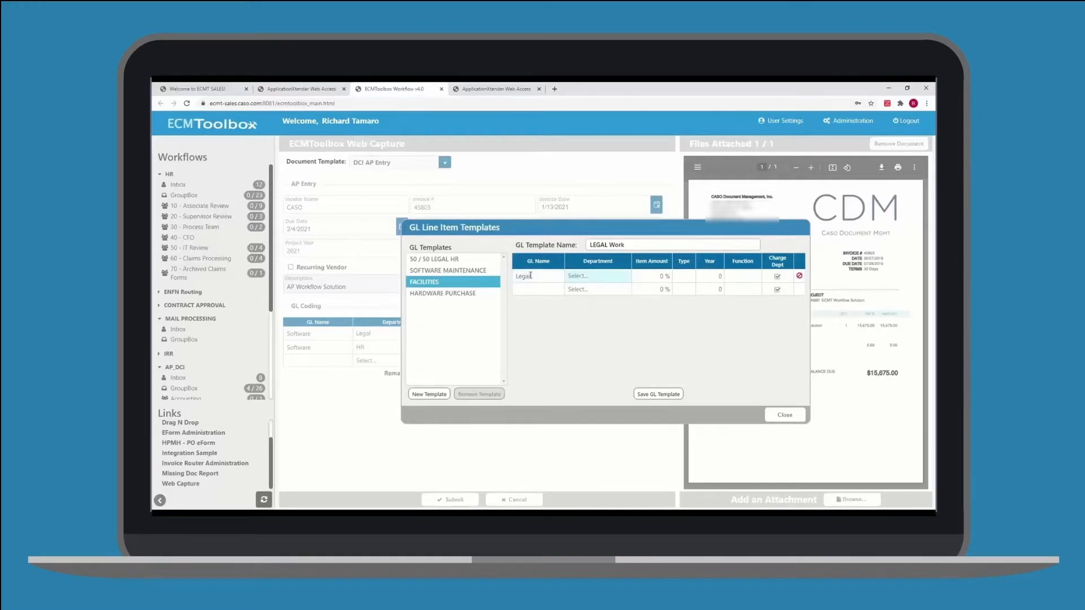
key(Tab)
text(Legal)
key(Tab)
text(50)
key(Tab)
text(2)
key(Tab)
text(2021)
key(Tab)
text(T65)
key(Tab)
Enter Technology as the second line's GL name
text(HR)
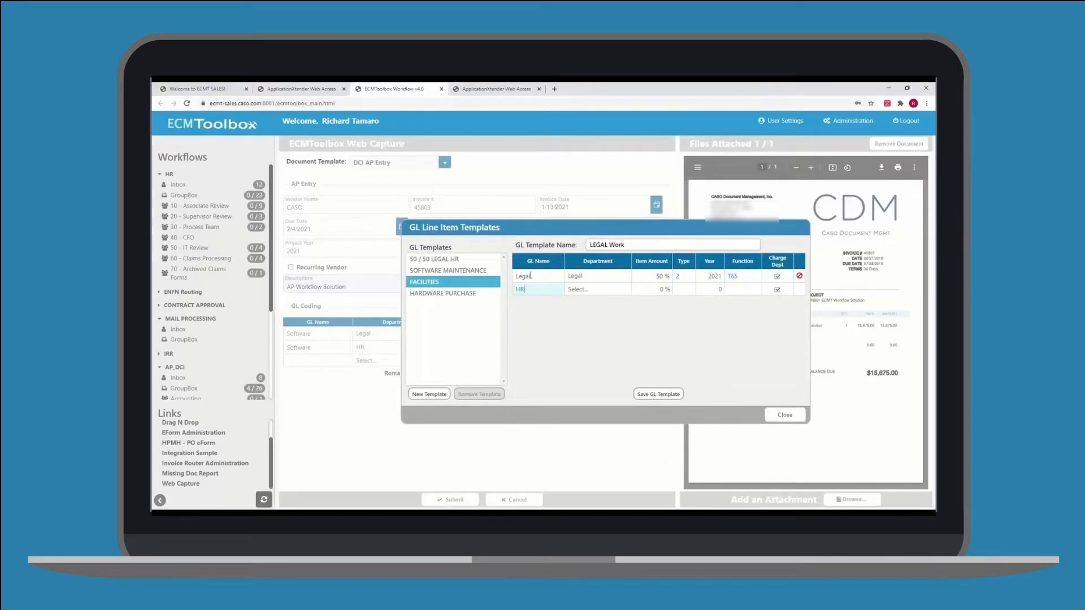
text(echnology)
key(Tab)
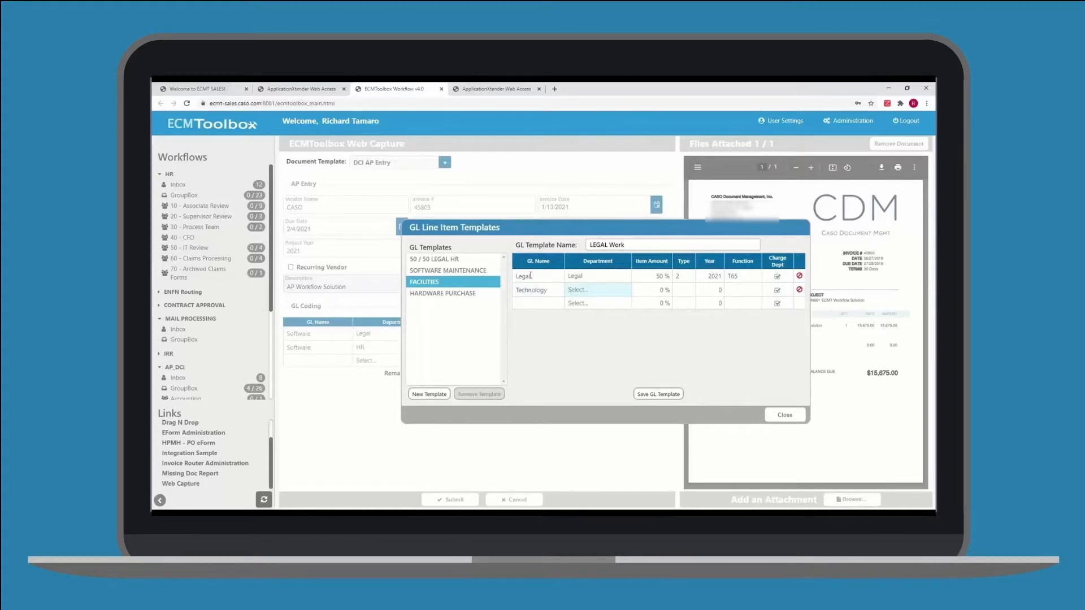
Fill the second line with GL name Legal, department Technology, 50 %, type 2, year 2021, function T65, save the template and close
click(521, 290)
text(Legal)
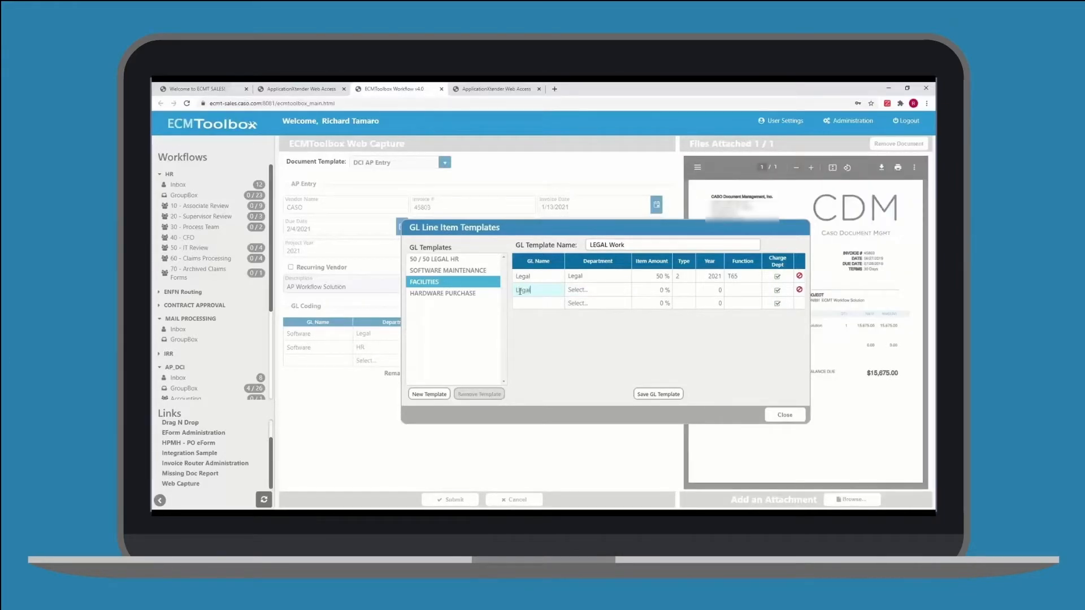
key(Tab)
text(Technology)
key(Tab)
text(50)
key(Tab)
text(2)
key(Tab)
text(2021)
key(Tab)
text(T65)
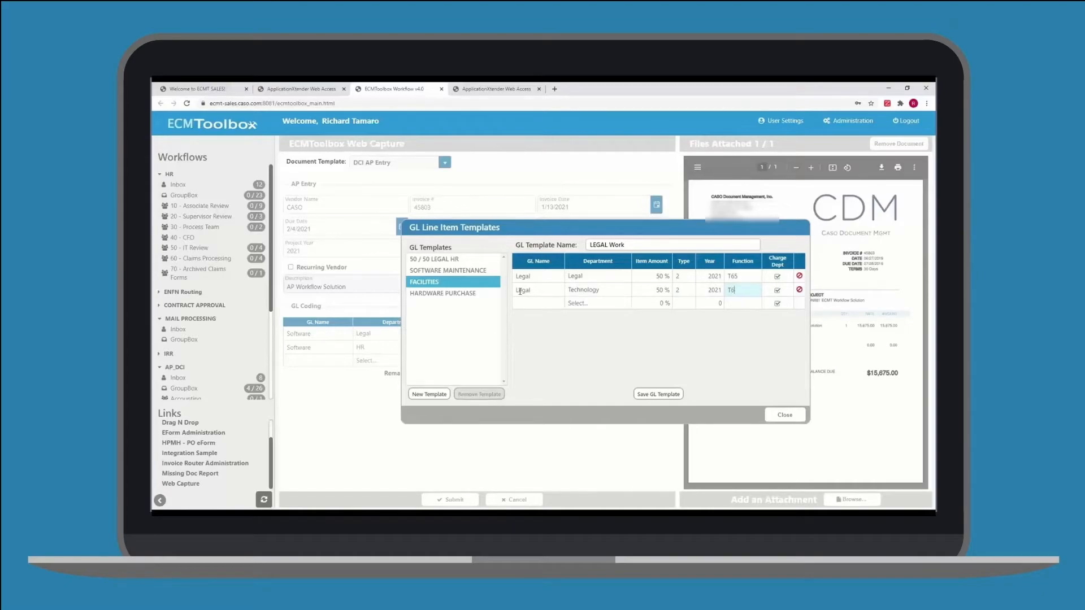
click(668, 394)
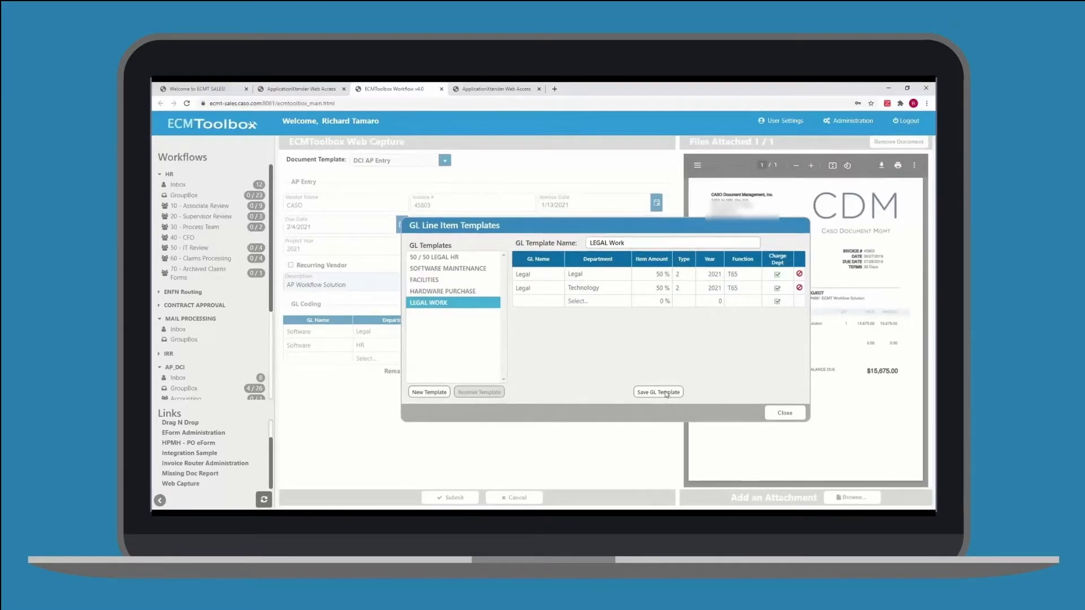
click(786, 416)
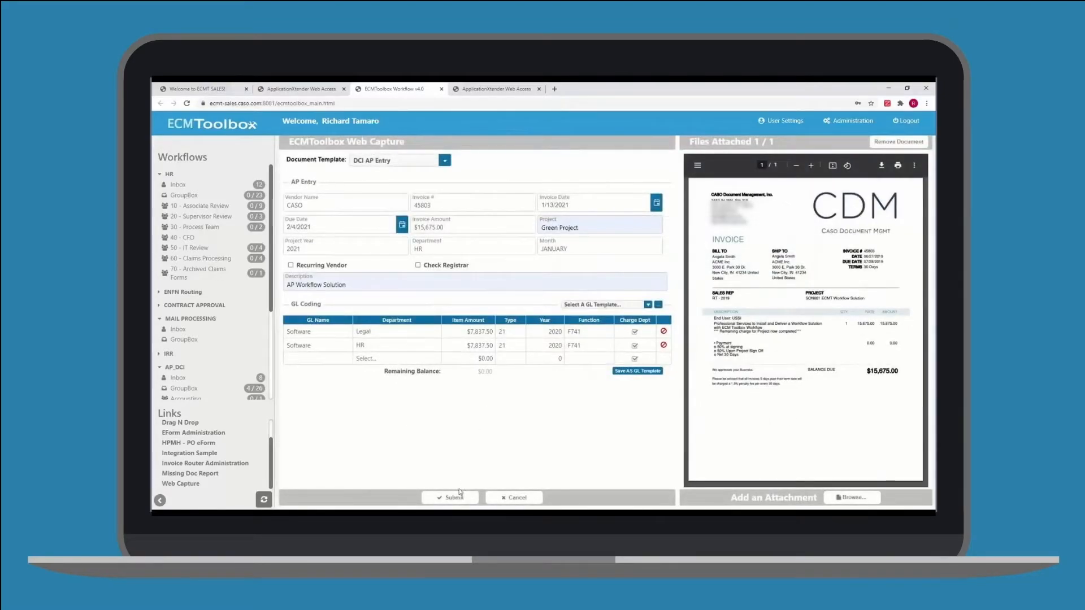
Submit the AP entry
click(451, 497)
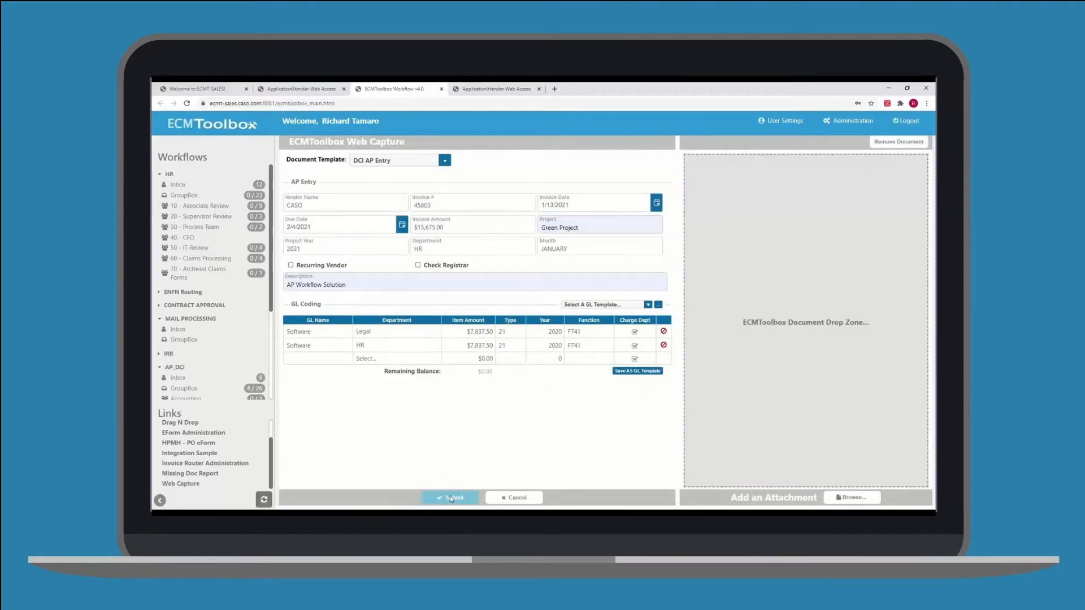
Switch the document template to Vendor Application Form
click(445, 162)
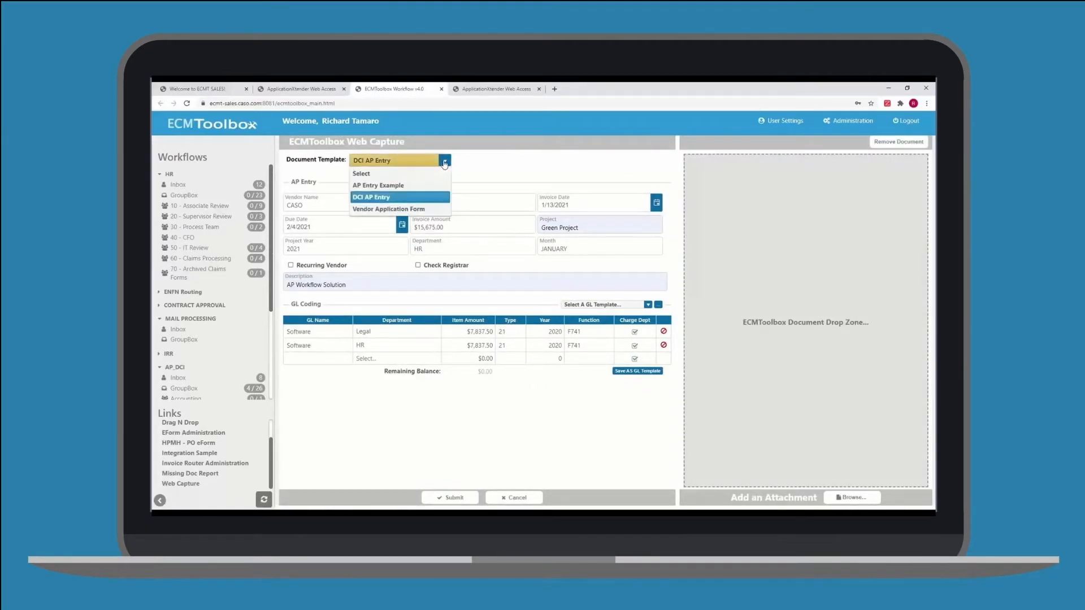
click(387, 209)
click(582, 157)
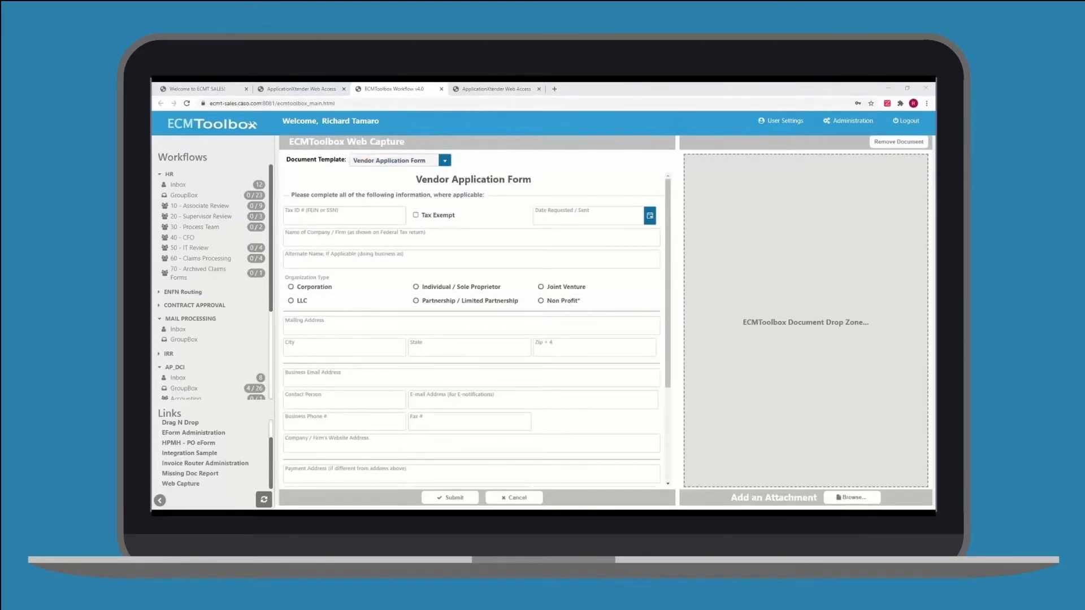
Attach the invoice document to the drop zone and enter 123456789 as the Tax ID
drag(765, 204, 753, 278)
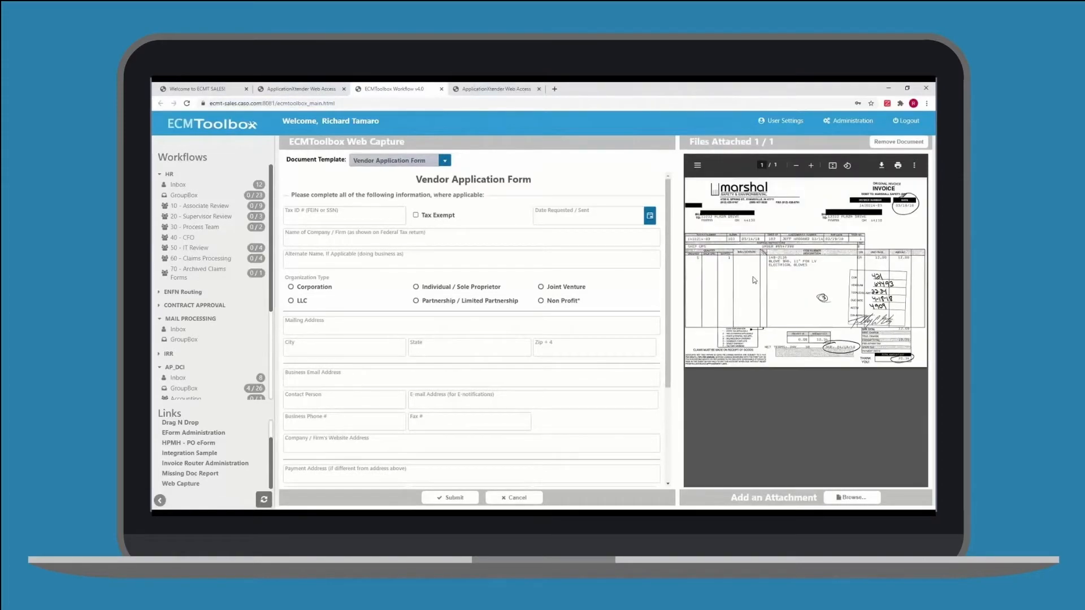
click(340, 215)
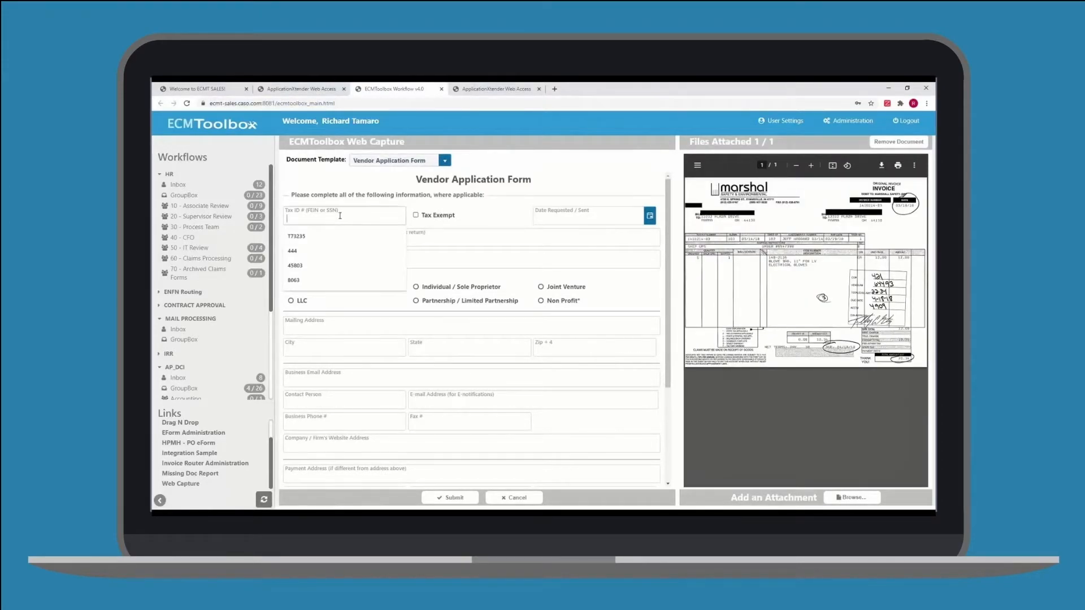
text(123456789)
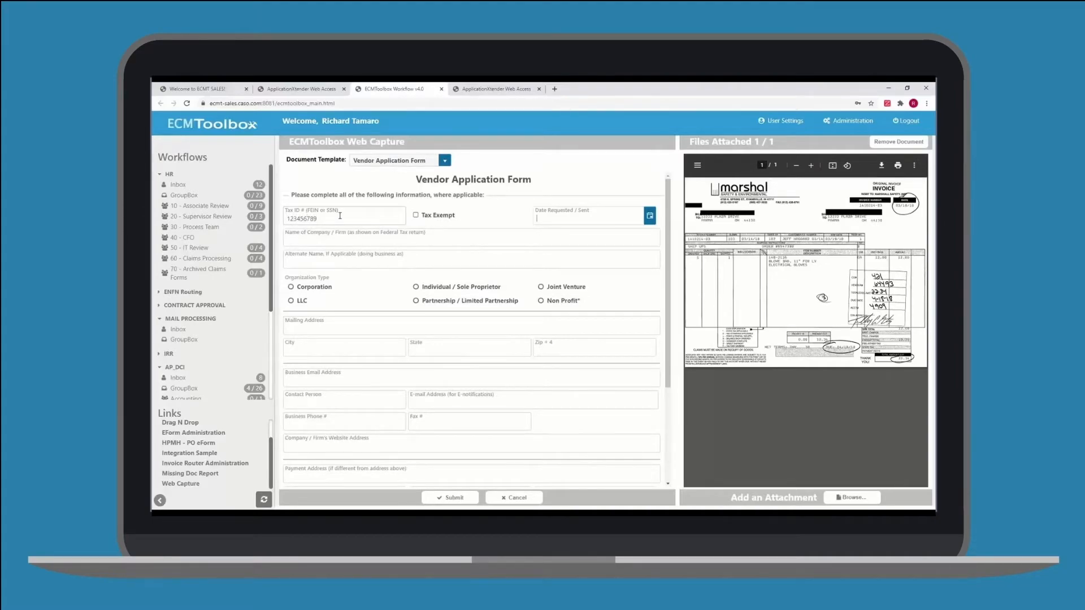
double_click(338, 218)
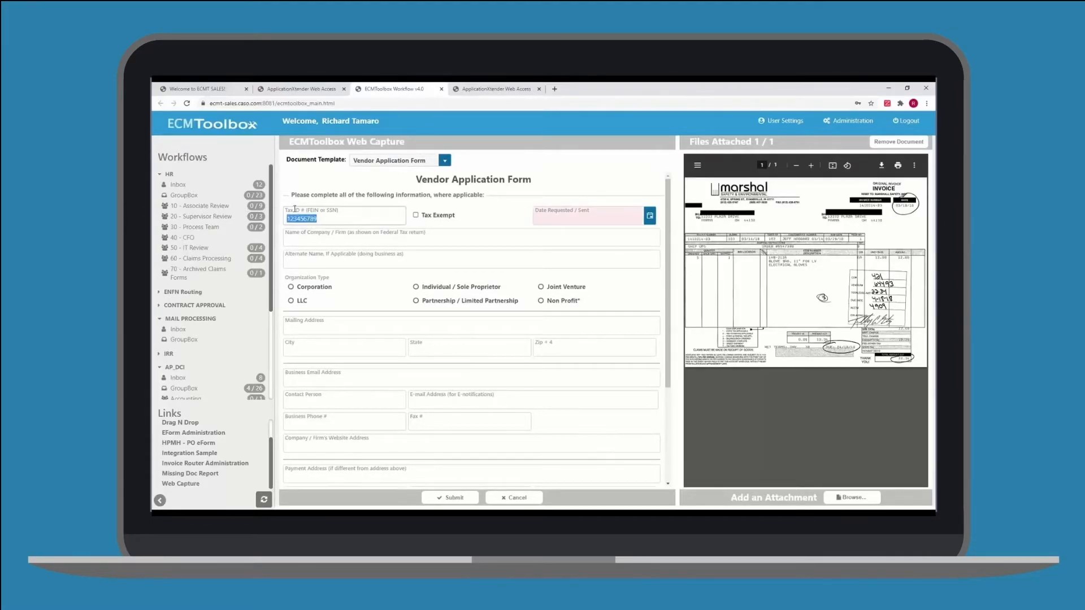
text(123456789)
key(Tab)
Set the date requested to 1/12/2021 and choose Corporation as the organization type
click(651, 217)
click(572, 293)
click(291, 287)
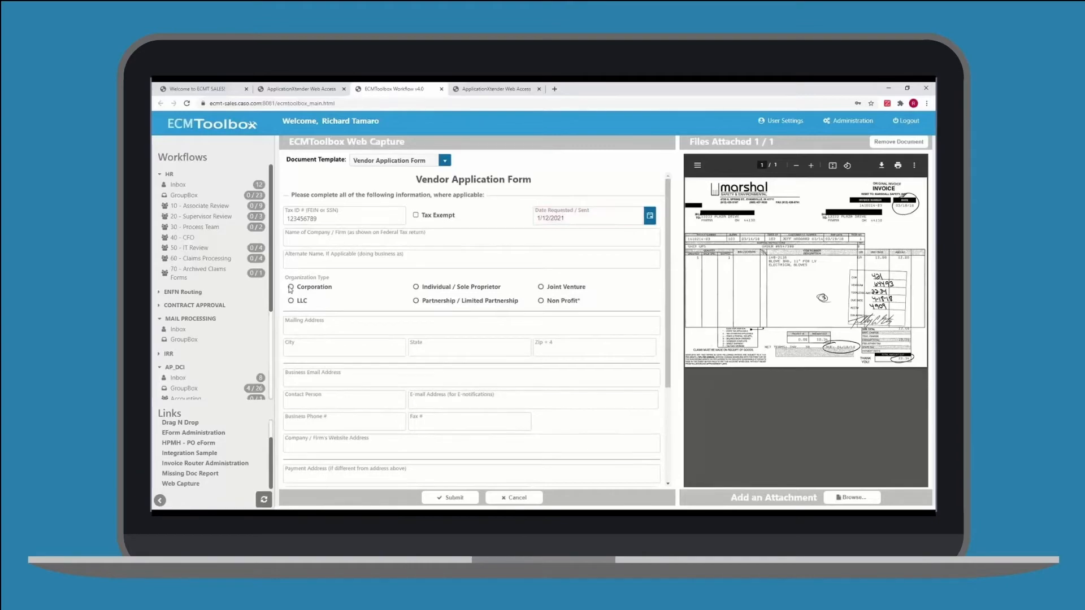
Fill in the company name CASO Document Management, the alternate name, and the company's mailing address, city, state and zip
click(294, 346)
click(308, 374)
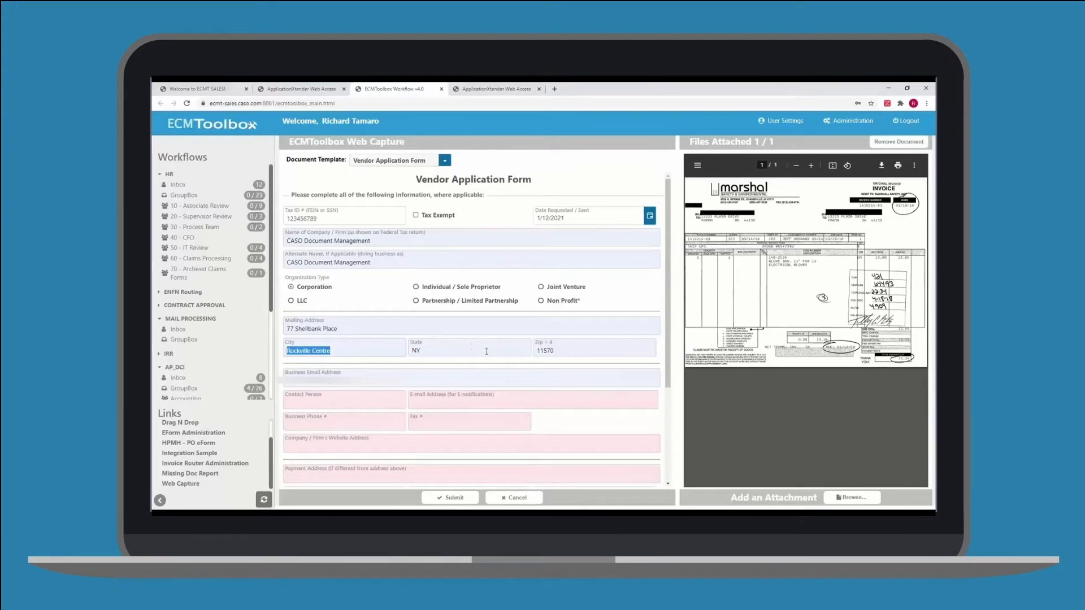
Add the W9 file as an attachment to the form
click(852, 500)
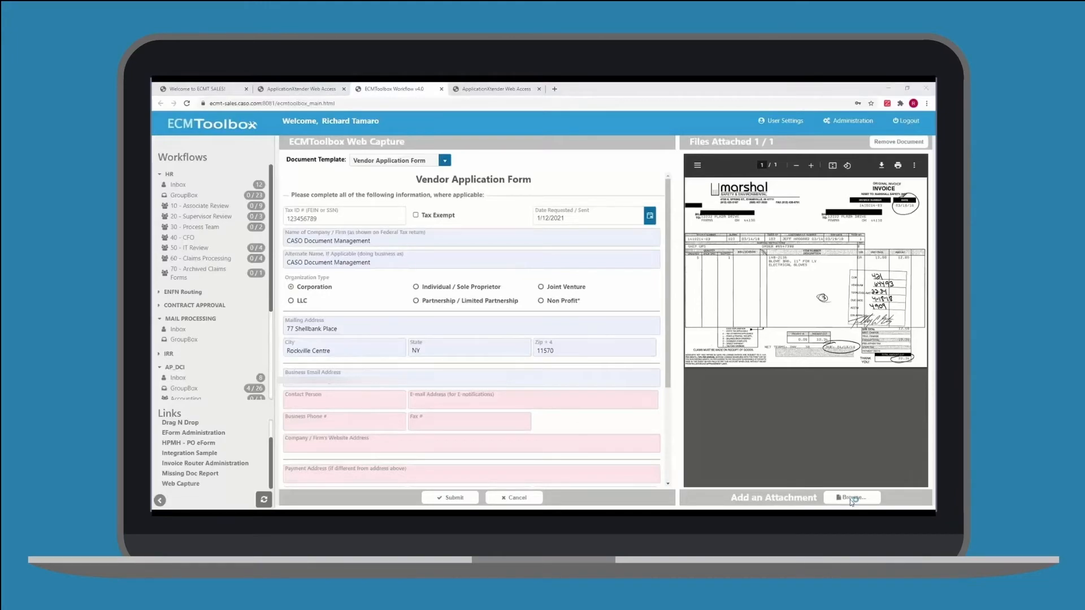
click(236, 194)
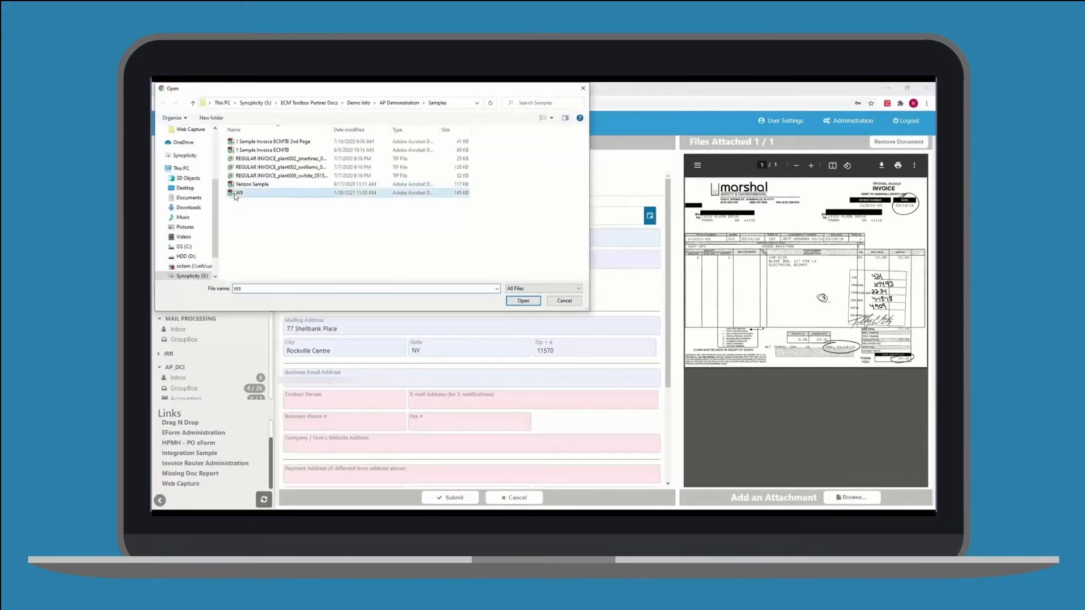
double_click(235, 194)
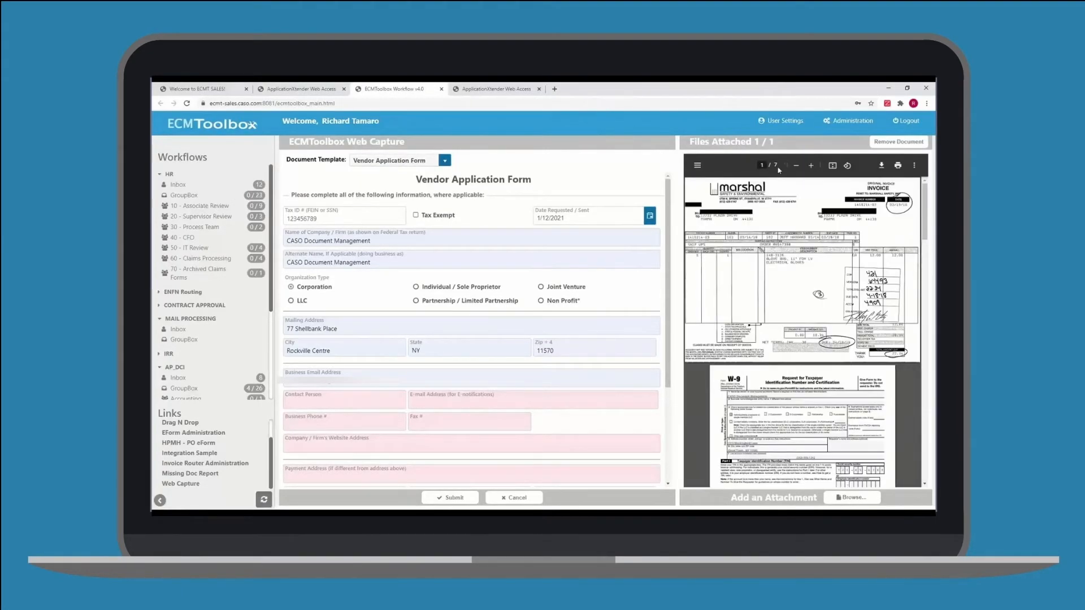
Show the page thumbnails and browse through the attached document's pages and the rest of the form
click(699, 166)
click(741, 280)
click(746, 345)
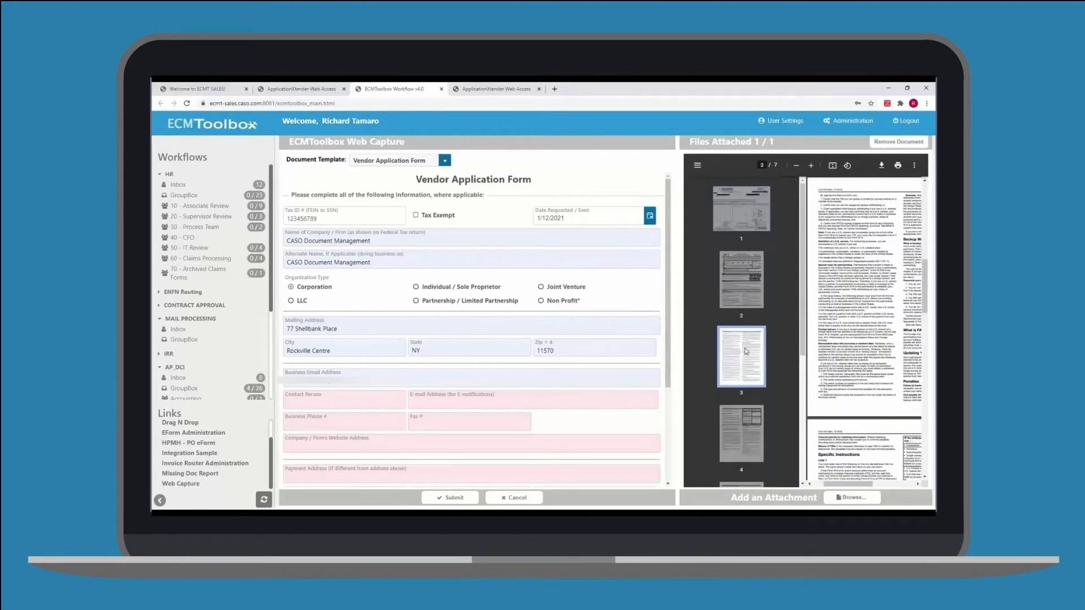
click(741, 209)
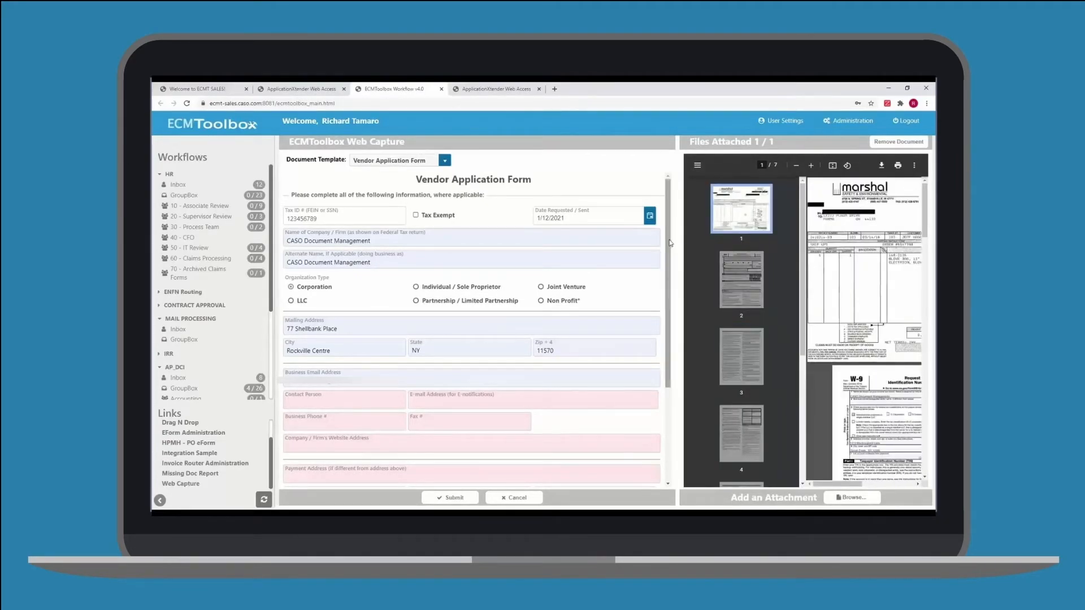
scroll(665, 343, down, 3)
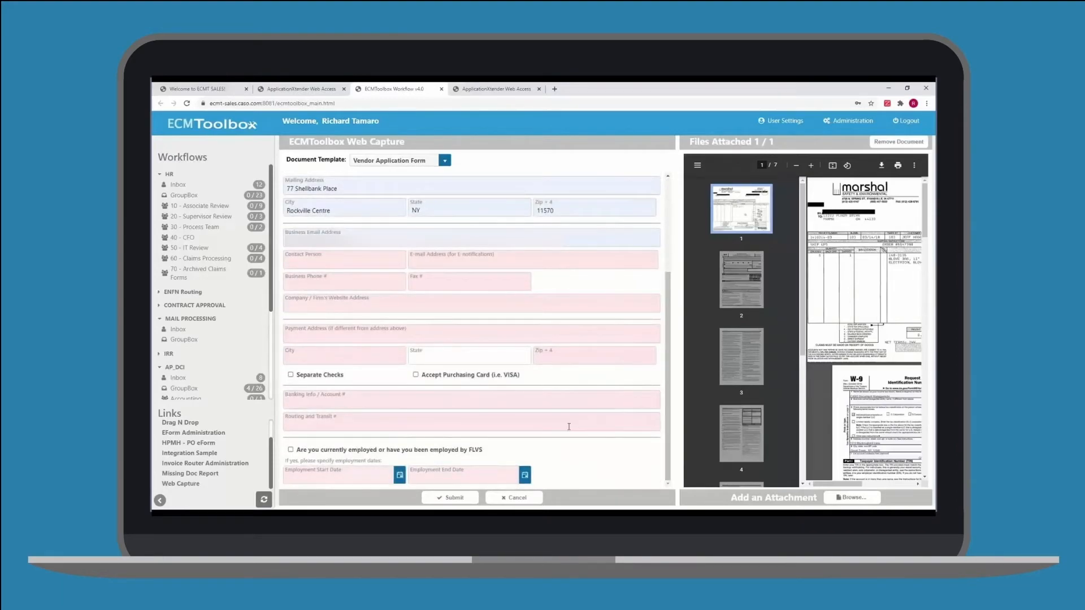